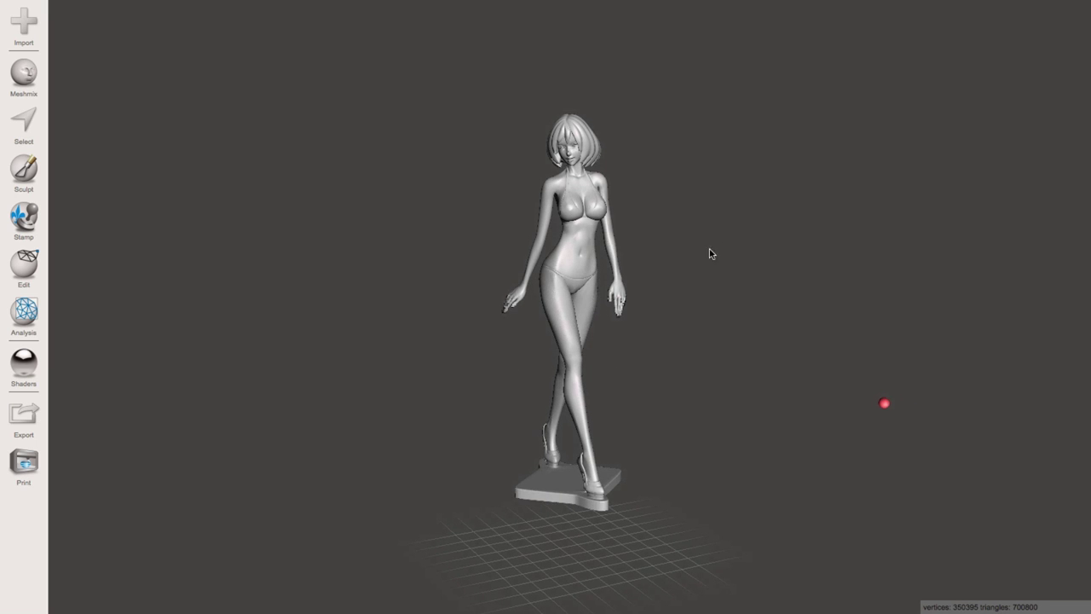
Run the Overhangs analysis on the standing figurine and inspect the marked areas.
mouse_move(666, 298)
right_mouse_down()
mouse_move(668, 267)
mouse_move(678, 289)
right_mouse_up()
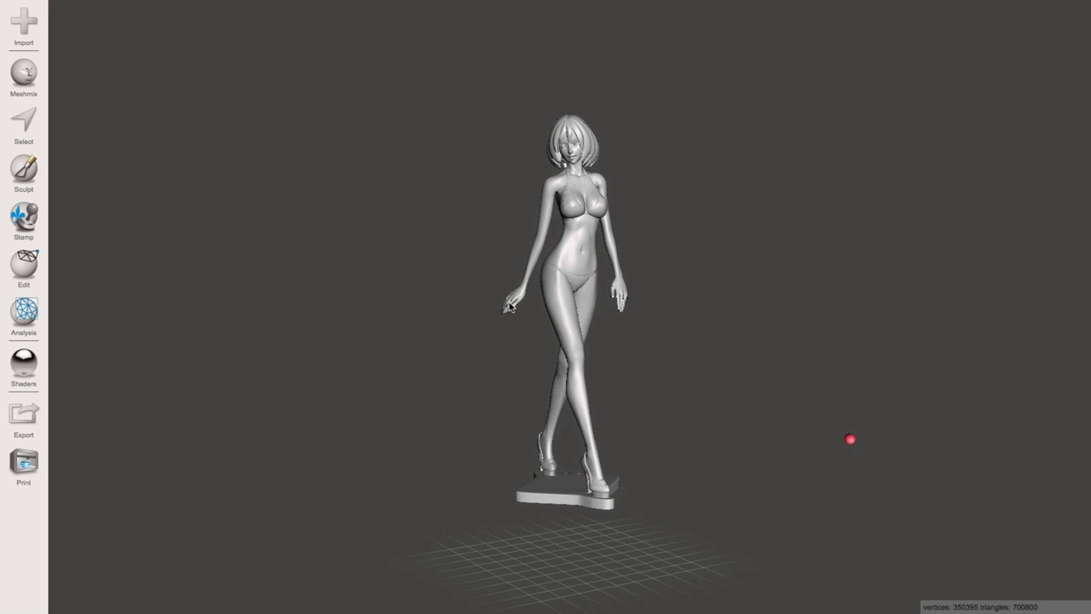
scroll(511, 300, "up", 5)
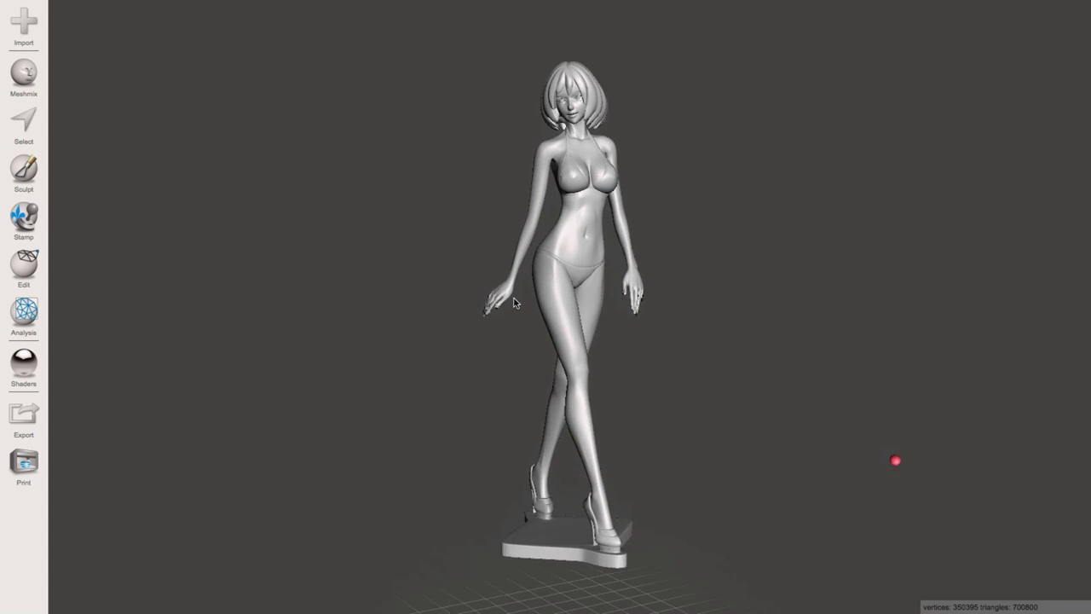
right_click_drag(512, 289, 537, 295)
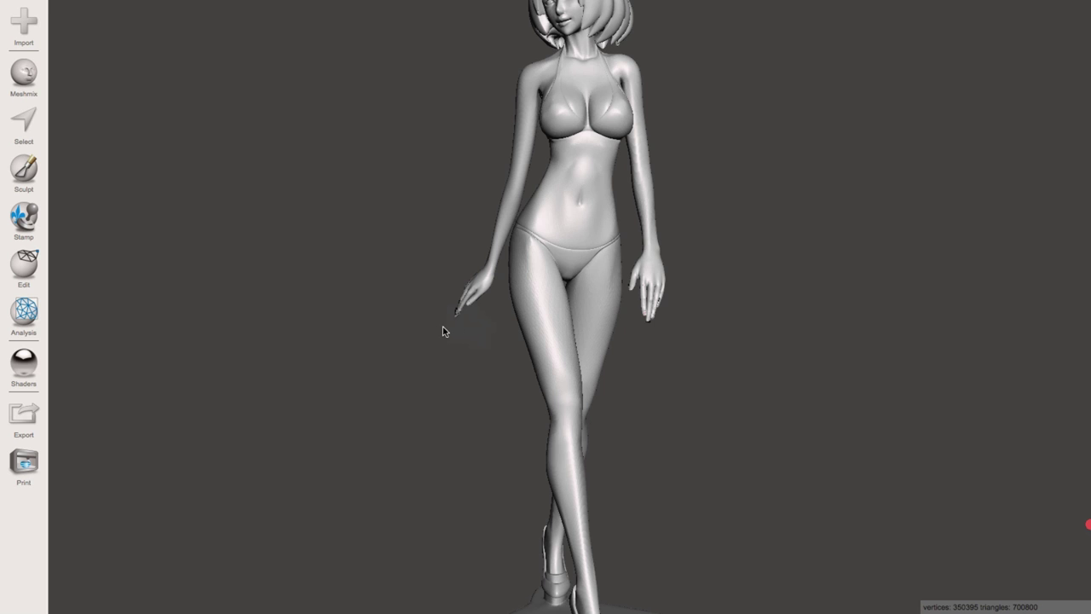
scroll(496, 335, "down", 4)
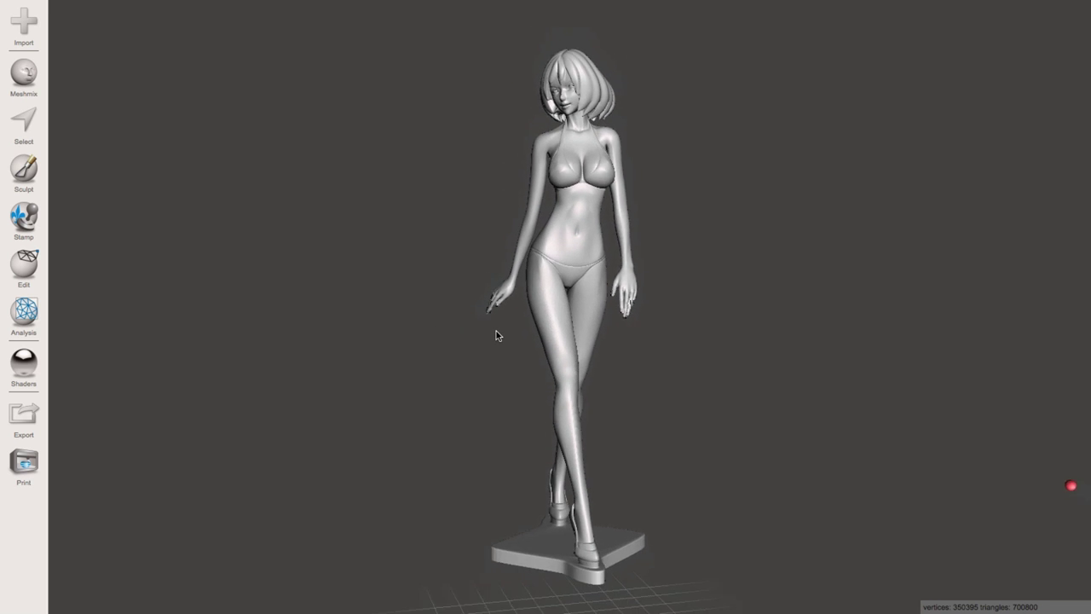
scroll(496, 335, "down", 2)
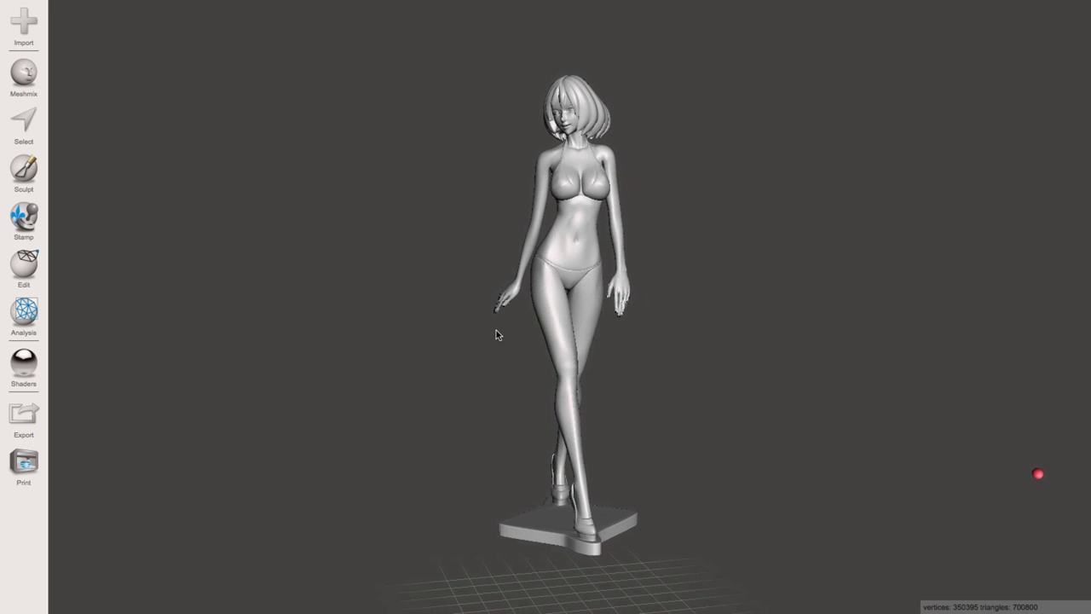
right_click_drag(519, 316, 518, 325)
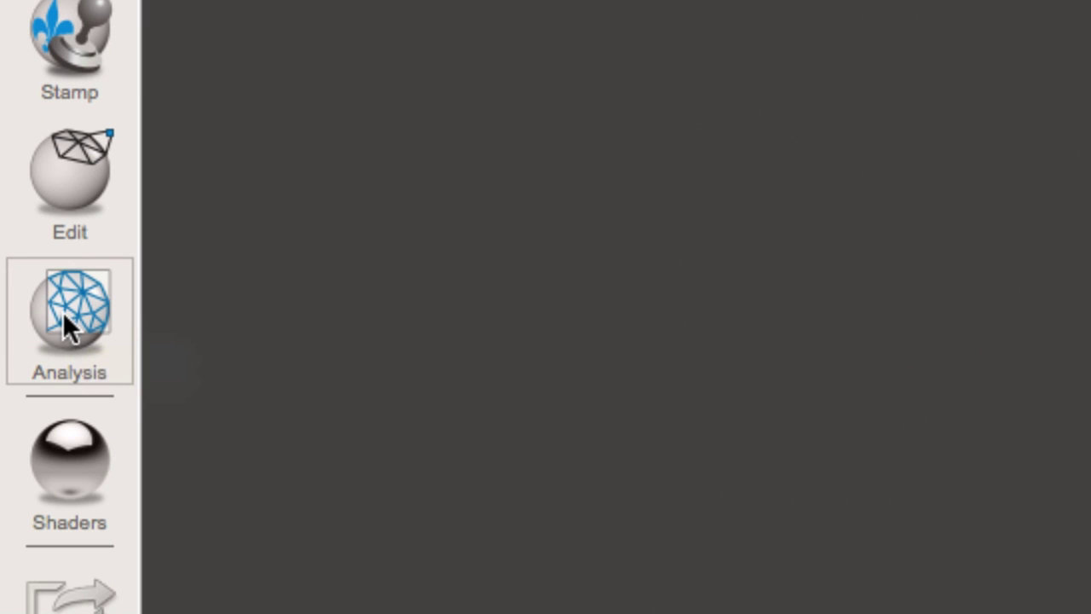
left_click(63, 313)
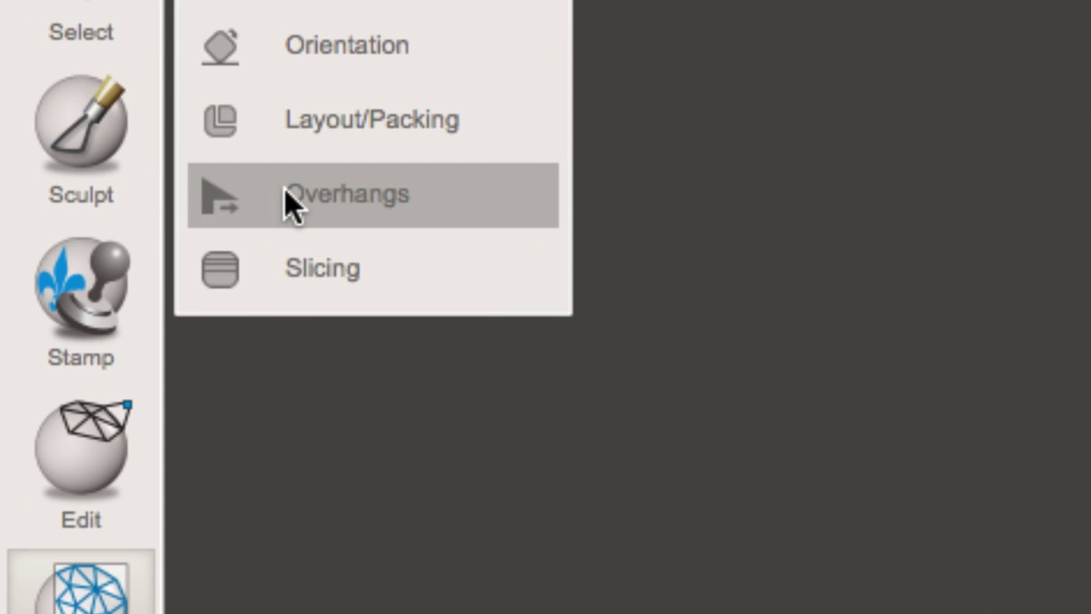
left_click(288, 194)
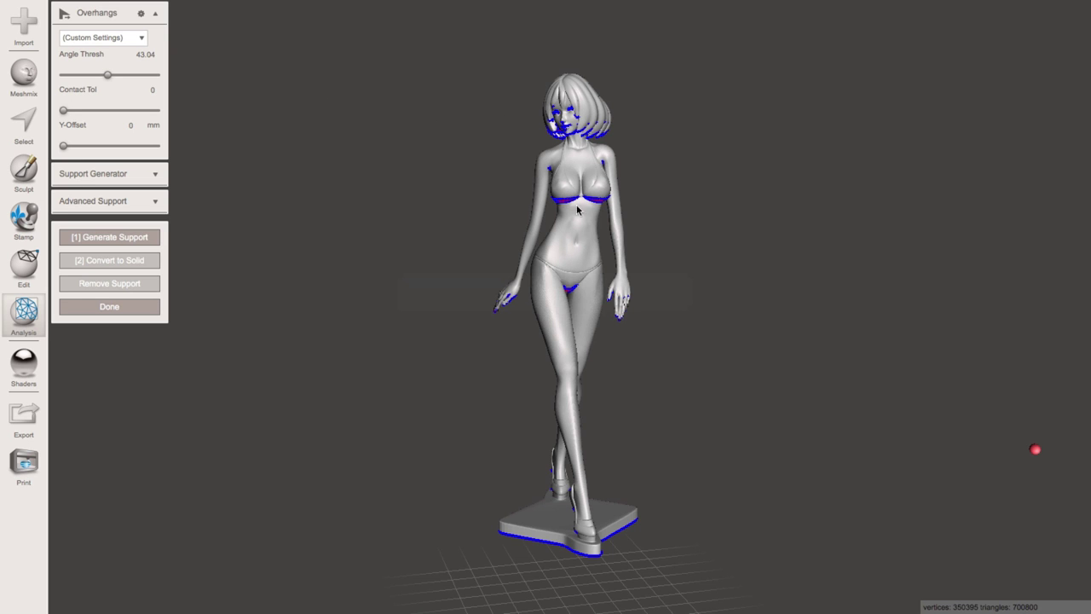
right_click_drag(692, 218, 674, 206)
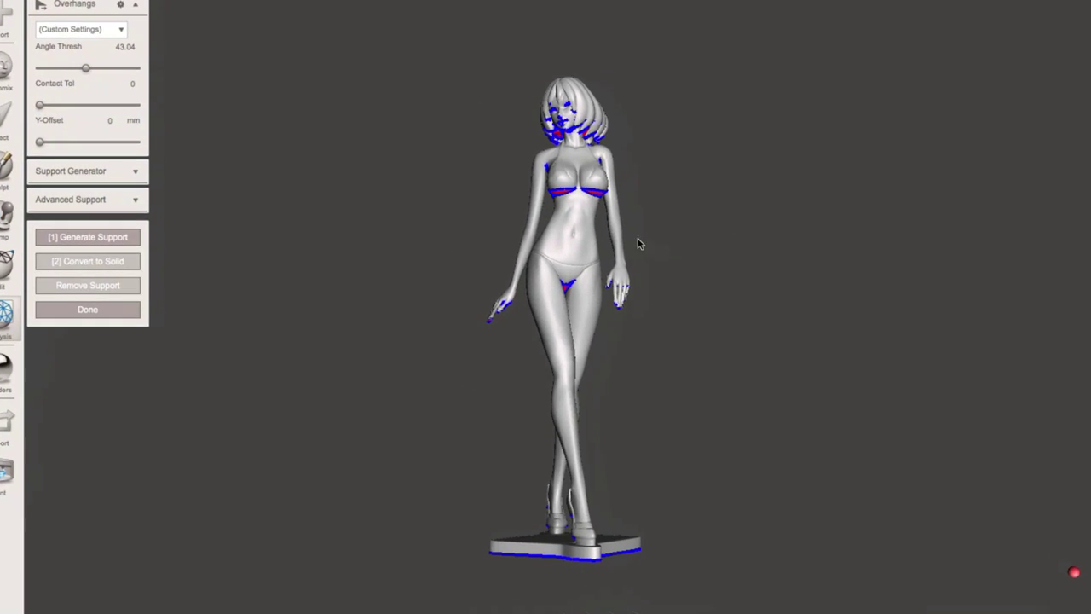
right_click_drag(360, 216, 379, 237)
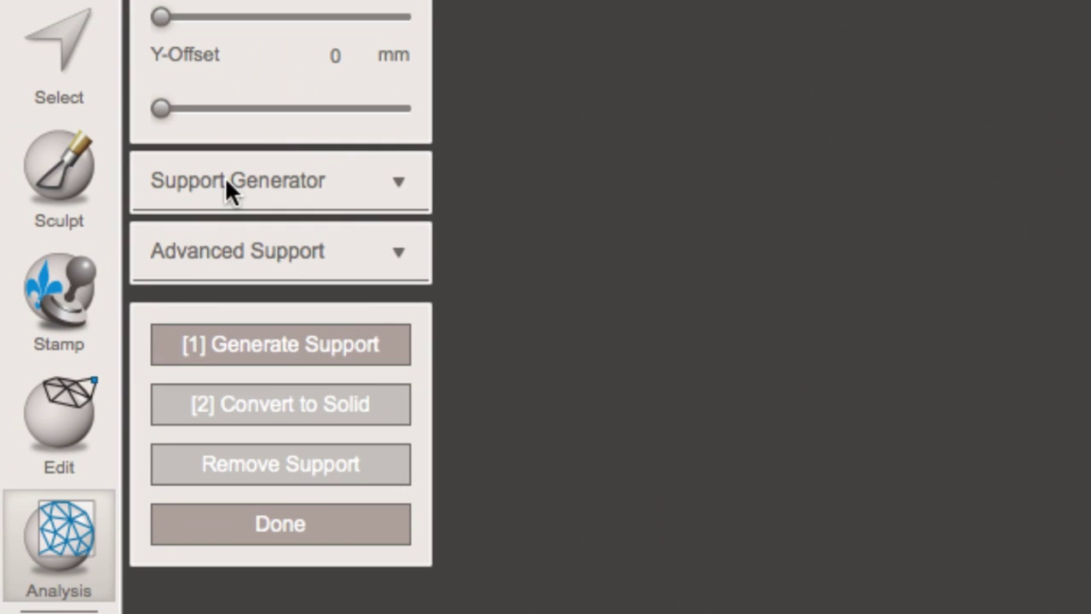
Set the support generator's maximum angle to 51 and generate supports for the figurine.
left_click(400, 181)
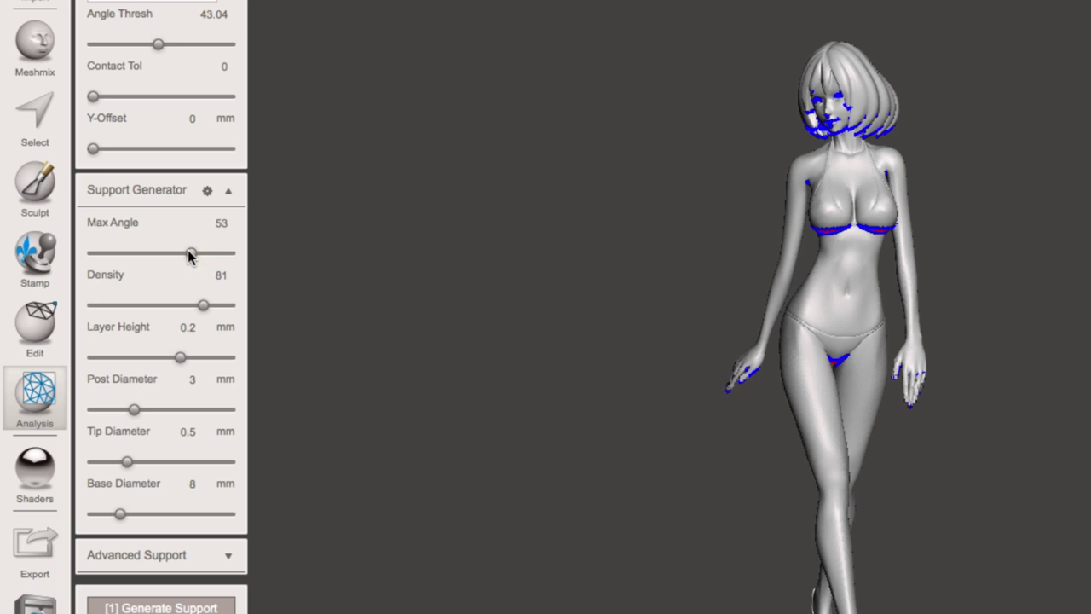
mouse_move(191, 253)
left_mouse_down()
mouse_move(177, 256)
mouse_move(187, 256)
left_mouse_up()
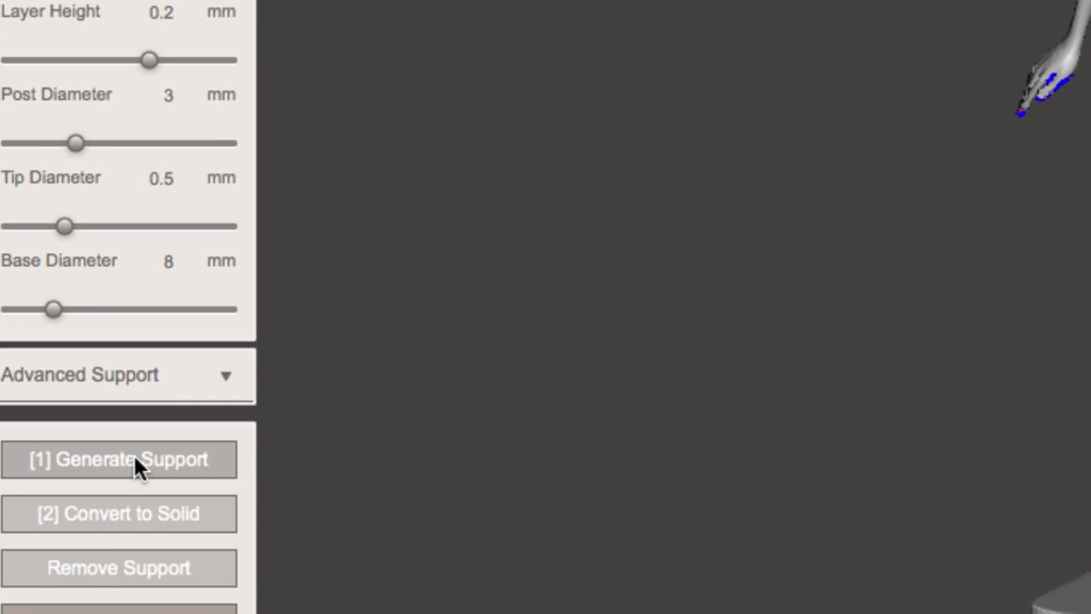
left_click(138, 463)
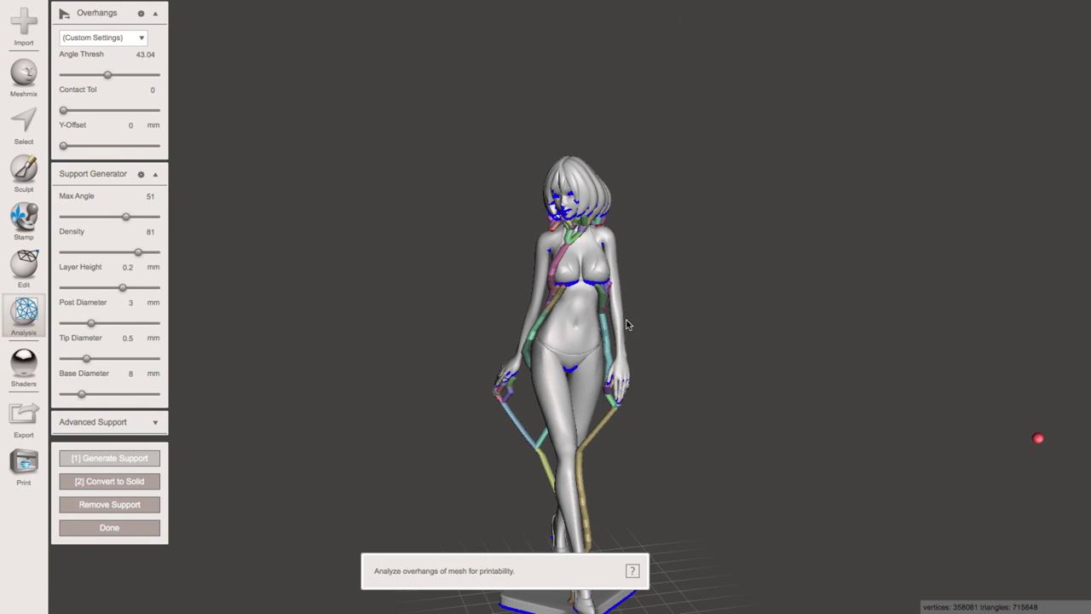
Add a manual support post from the strut junction below the figurine's right hand down to the ground.
right_click_drag(474, 398, 365, 392)
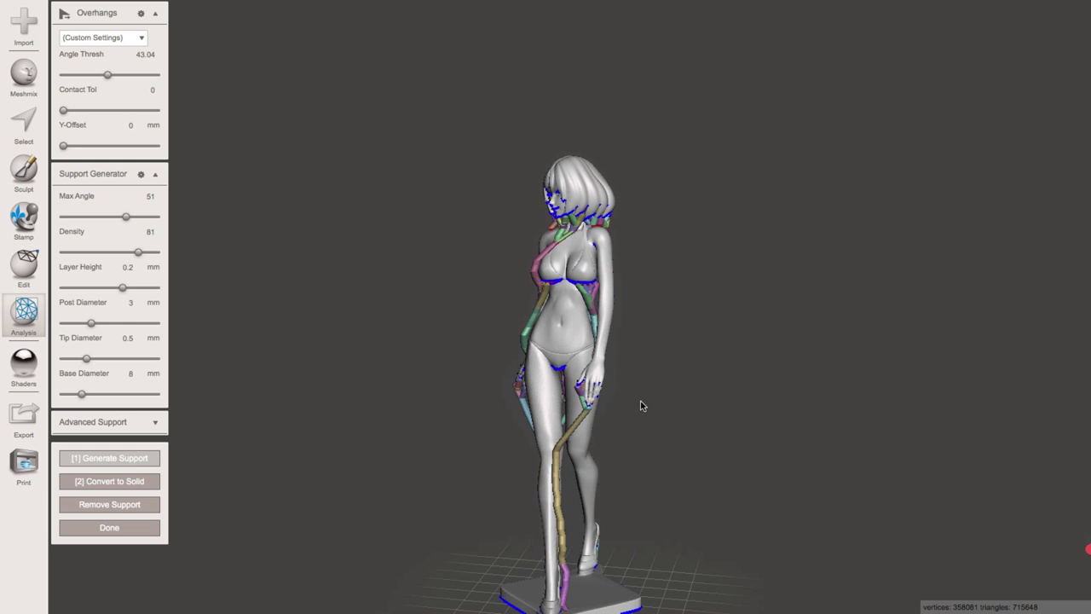
right_click_drag(659, 405, 682, 418)
right_click_drag(485, 426, 560, 449)
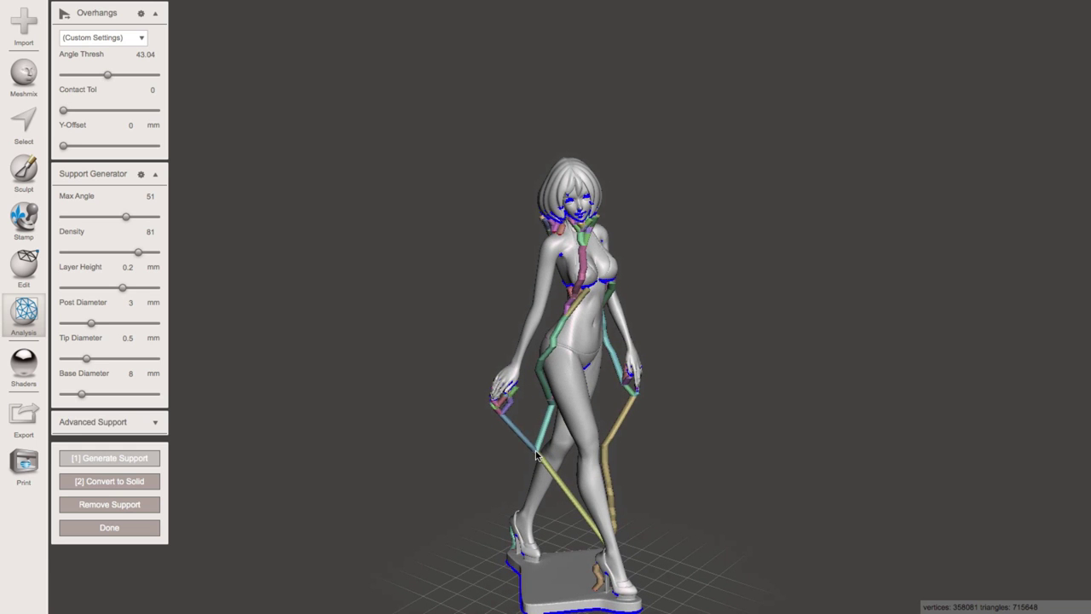
right_click_drag(657, 438, 569, 469)
right_click_drag(660, 447, 382, 438)
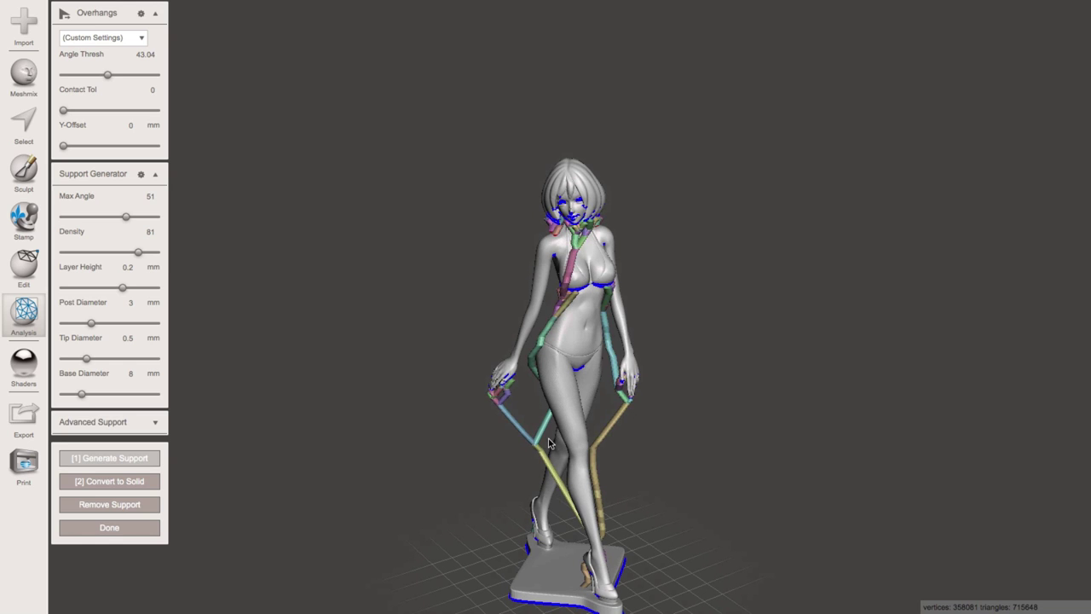
right_click_drag(629, 462, 580, 435)
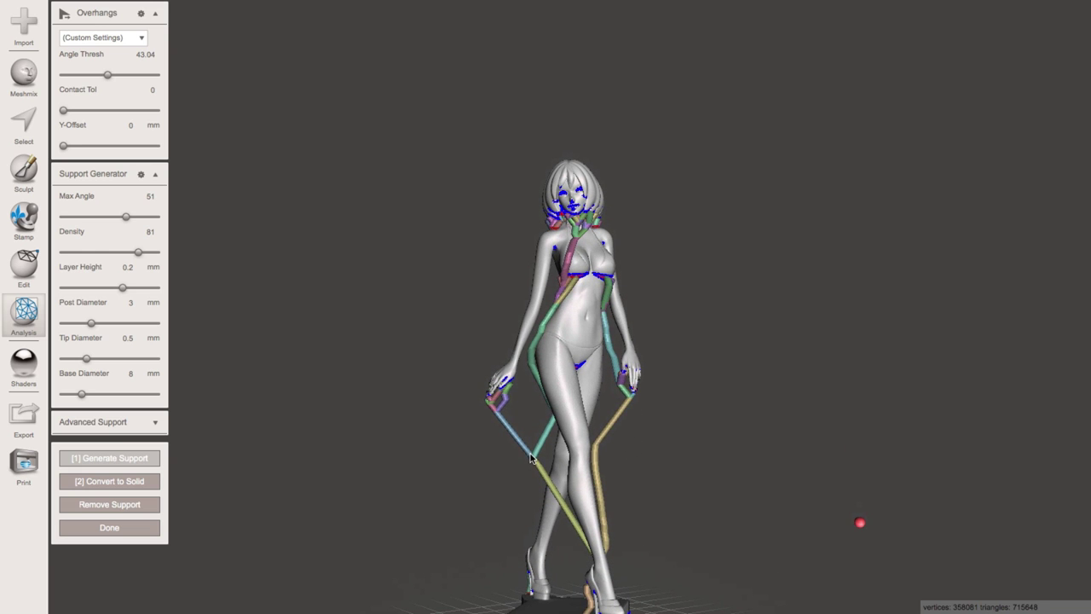
right_click_drag(546, 468, 538, 480)
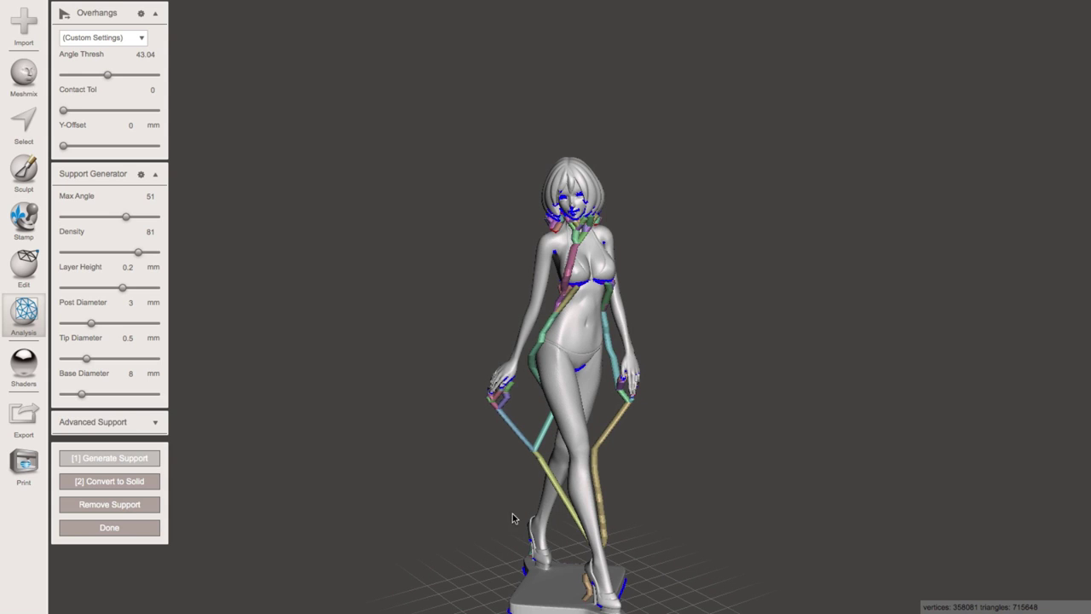
left_click_drag(535, 454, 495, 588)
Add two more support posts down to the ground, one from the strut near the right-hand junction and one from the strut below the left hand.
right_click_drag(471, 545, 571, 400)
scroll(568, 375, "down", 2)
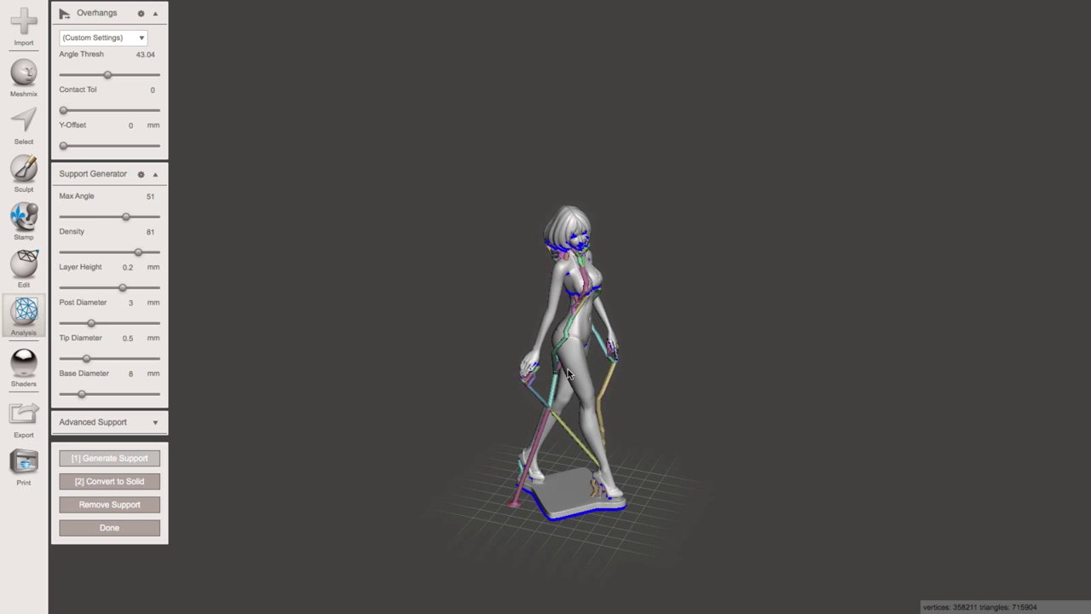
left_click_drag(563, 424, 589, 564)
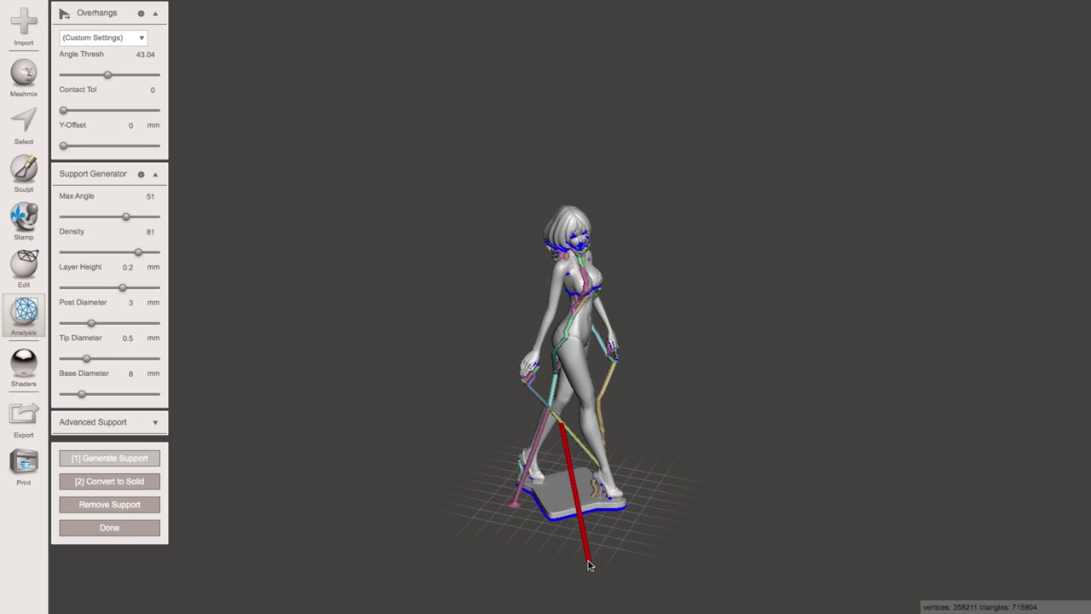
right_click_drag(687, 465, 574, 400)
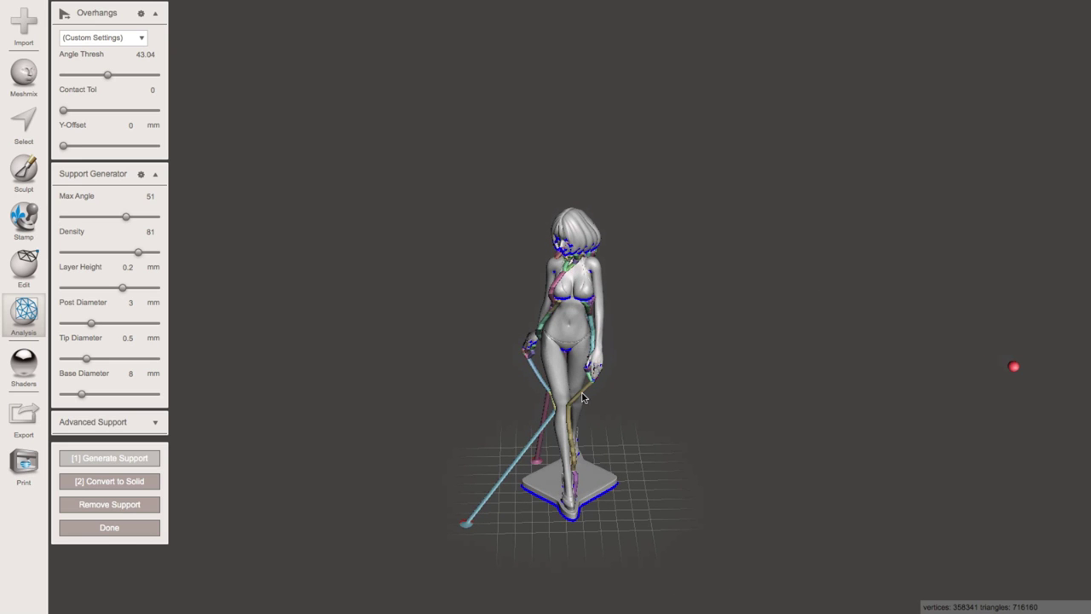
left_click_drag(593, 385, 615, 526)
mouse_move(653, 407)
right_mouse_down()
mouse_move(636, 398)
mouse_move(658, 399)
right_mouse_up()
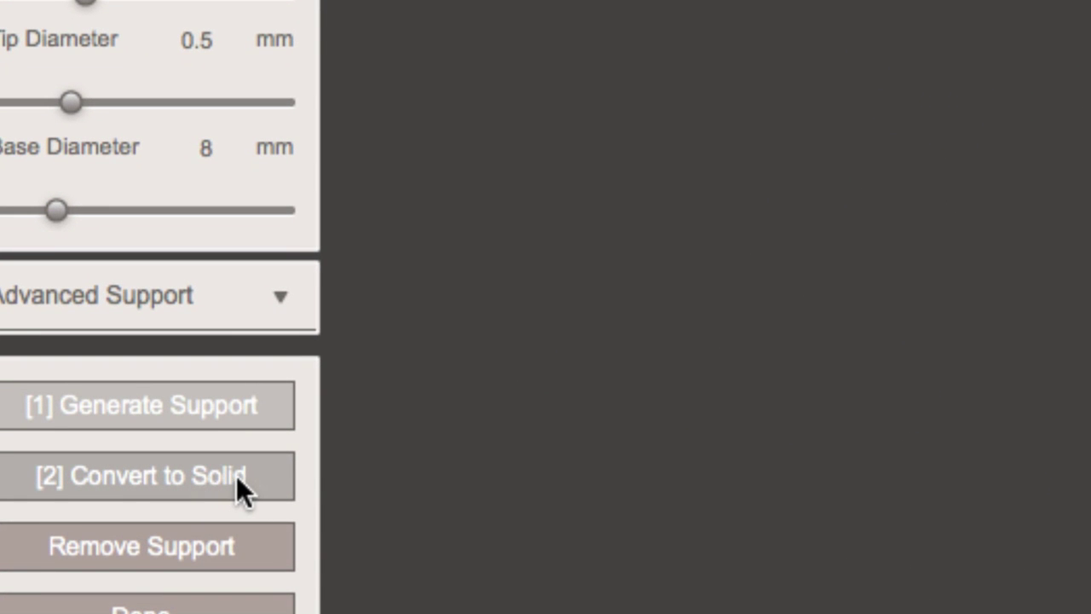
Convert the supports to a solid that replaces the existing support structure, and finish the overhang tool.
left_click(223, 477)
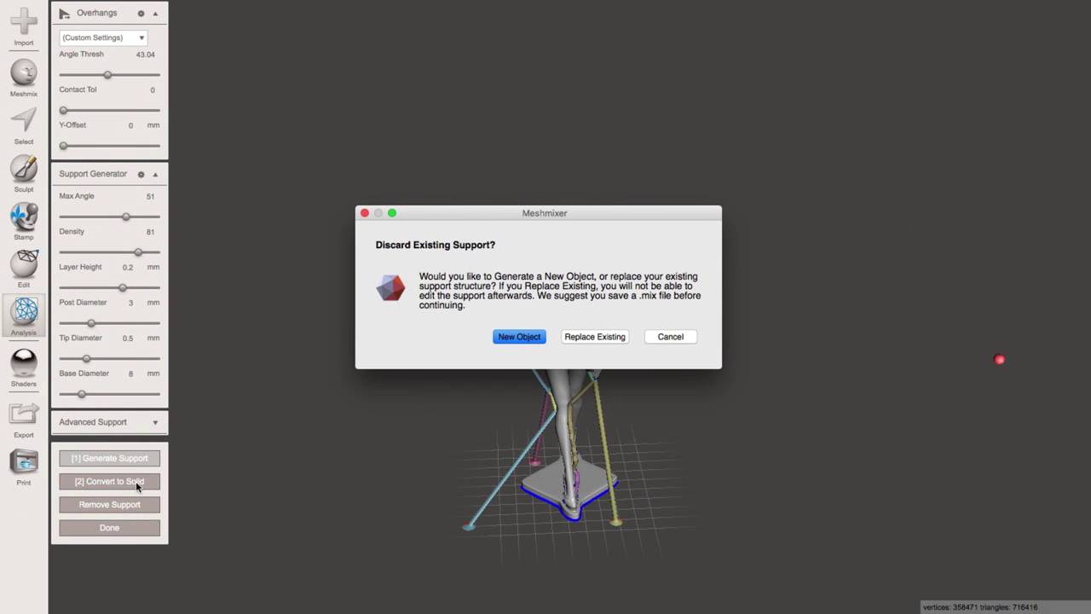
left_click_drag(509, 212, 441, 147)
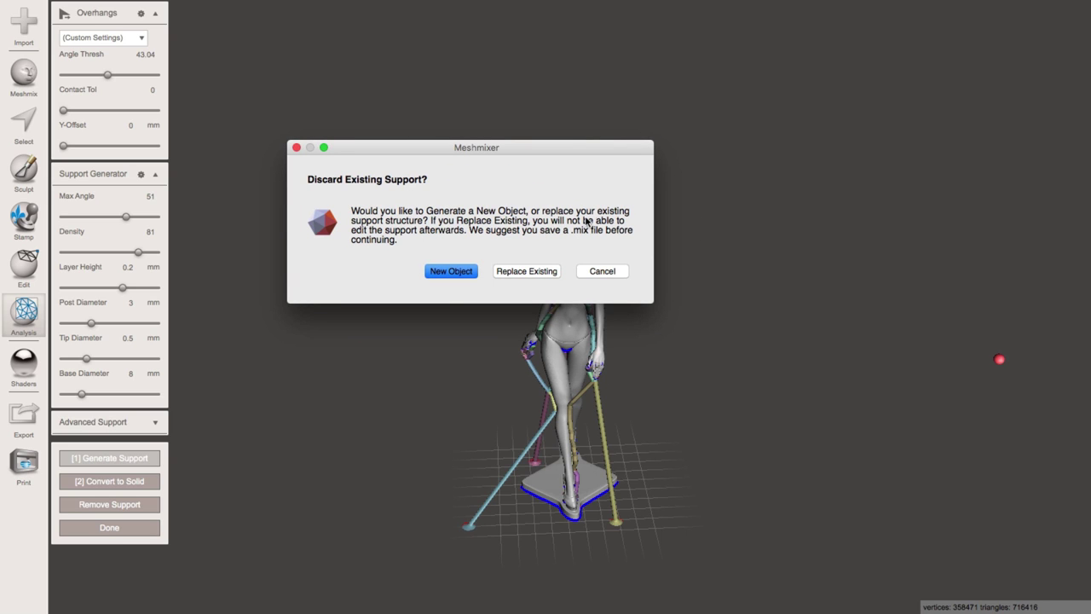
left_click(538, 274)
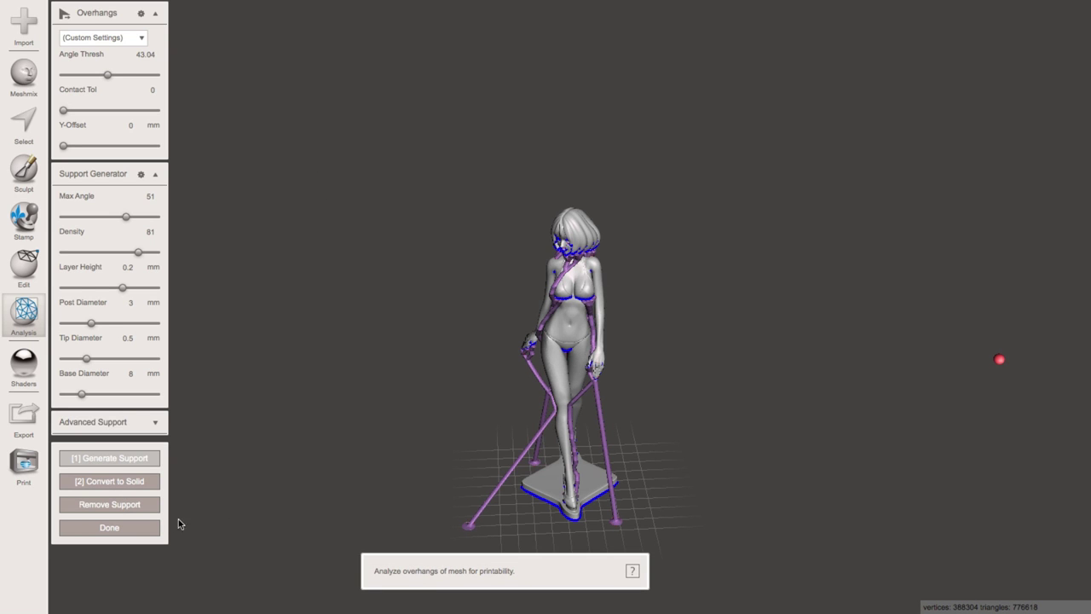
left_click(109, 527)
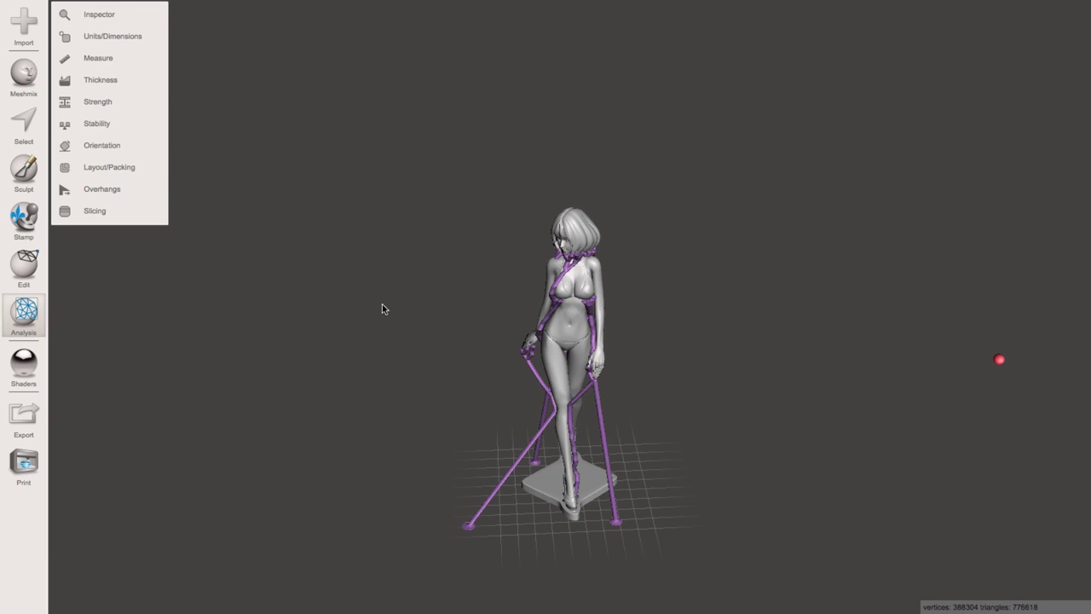
Open the mesh export settings for the supported figurine and check the available file formats.
right_click_drag(373, 332, 381, 295)
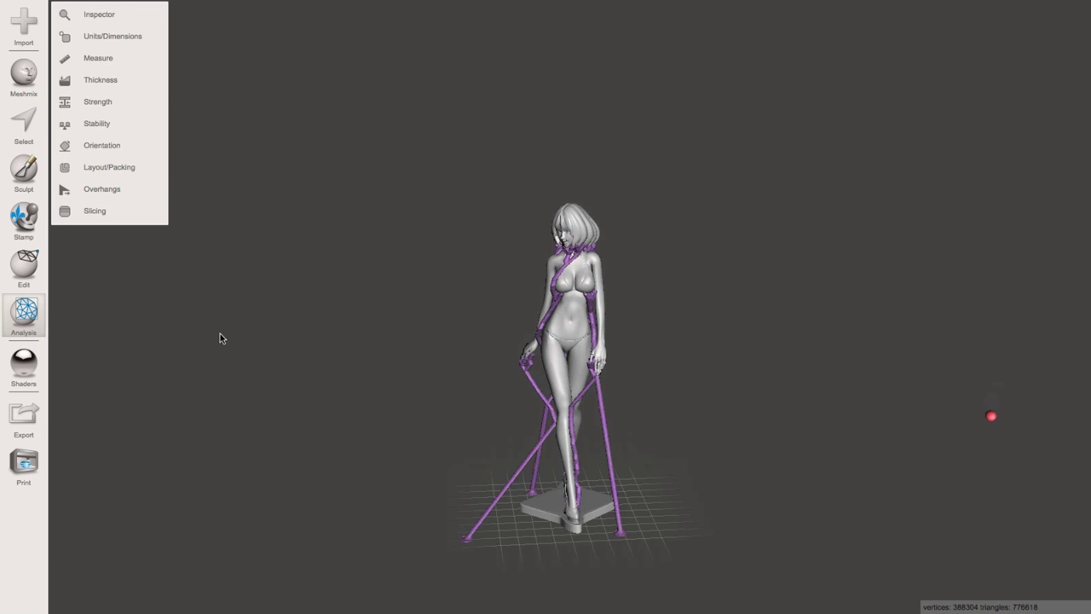
left_click(24, 416)
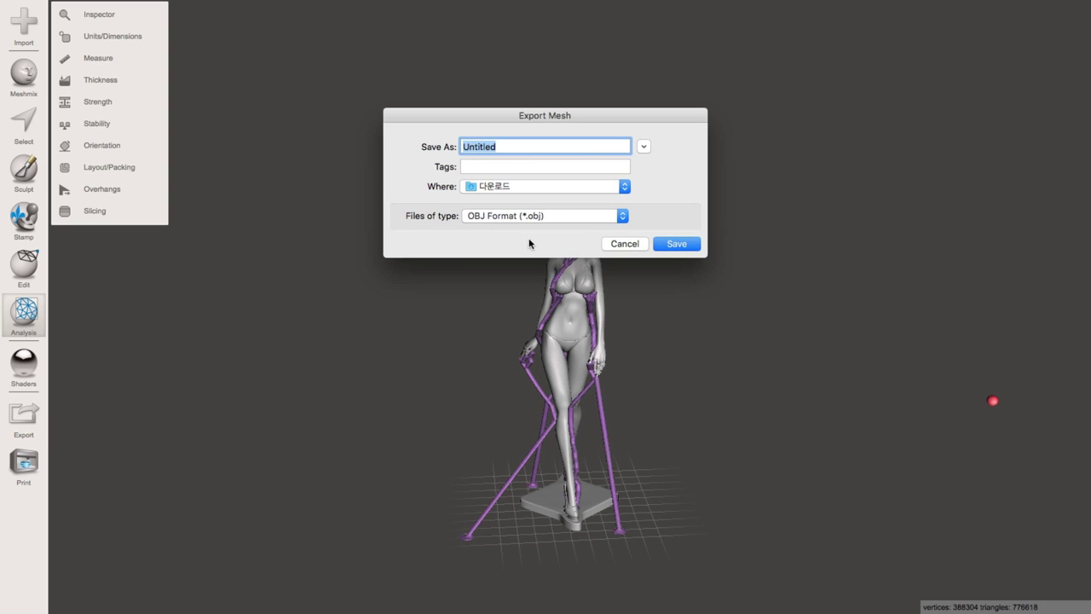
left_click(581, 216)
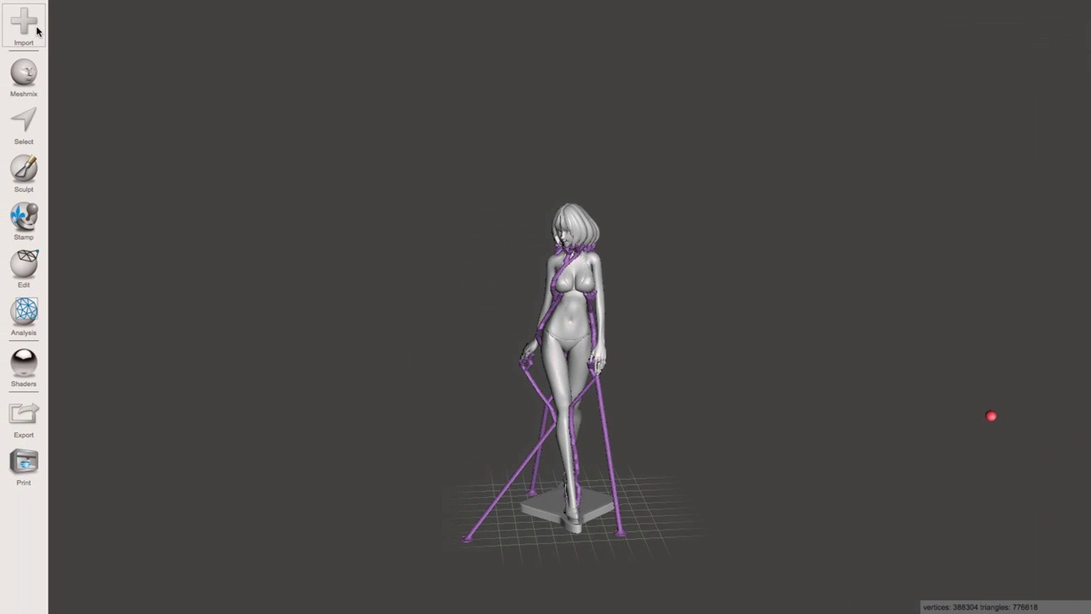
Import Hulk.STL, replacing the current mesh.
left_click(35, 25)
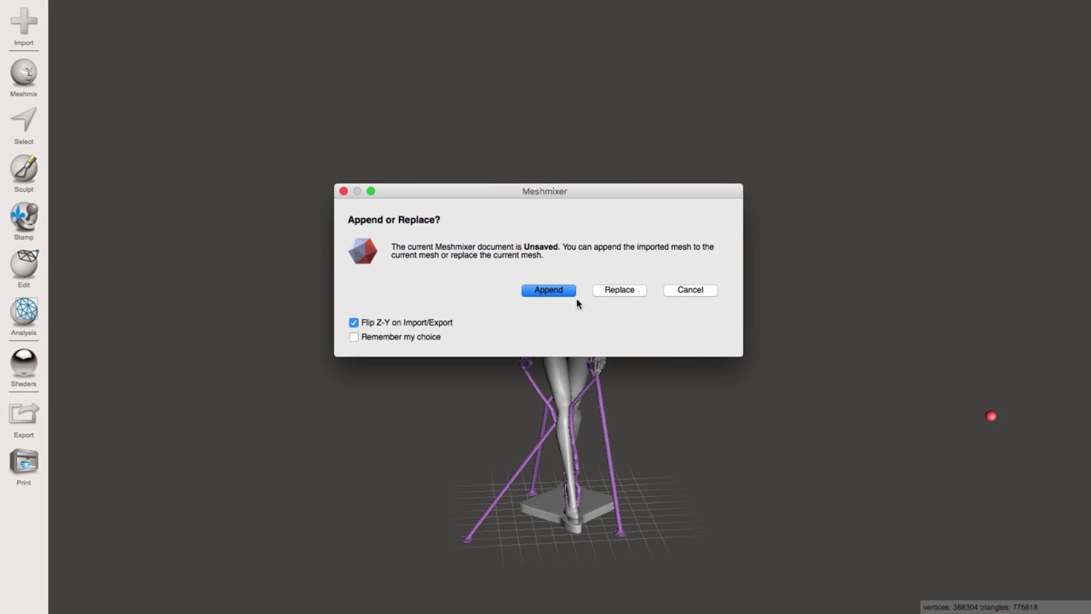
left_click(613, 291)
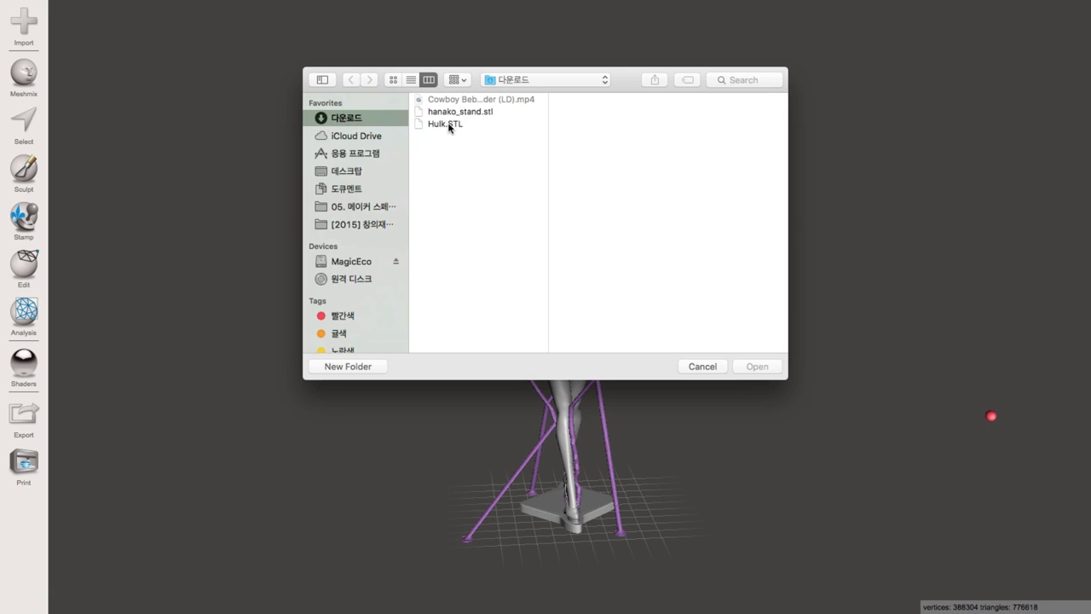
double_click(449, 124)
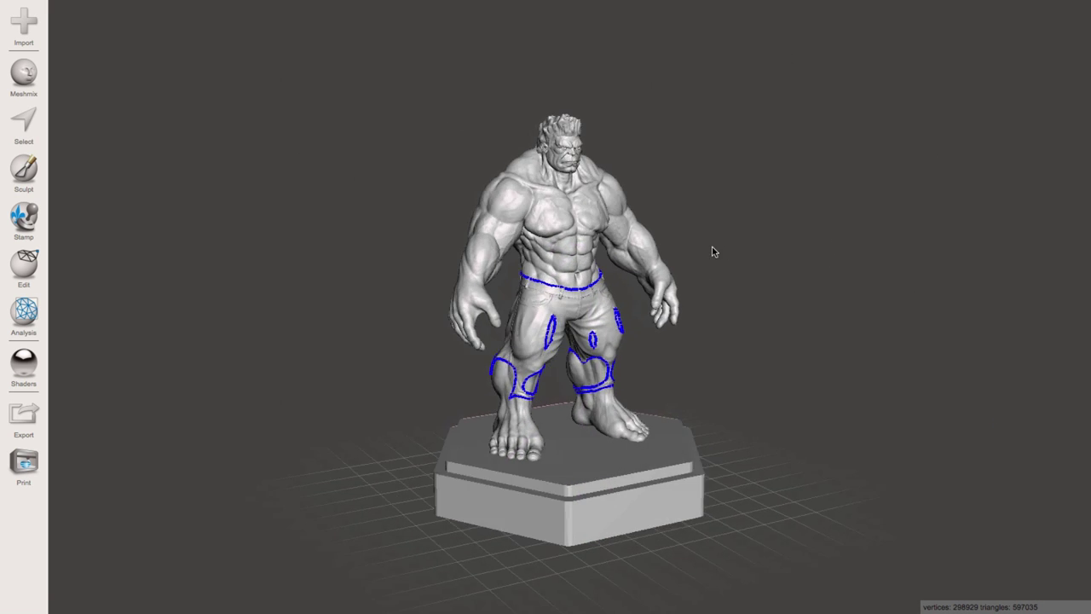
Inspect the Hulk mesh for defects and automatically repair all of them with Flat Fill.
right_click_drag(713, 251, 600, 249)
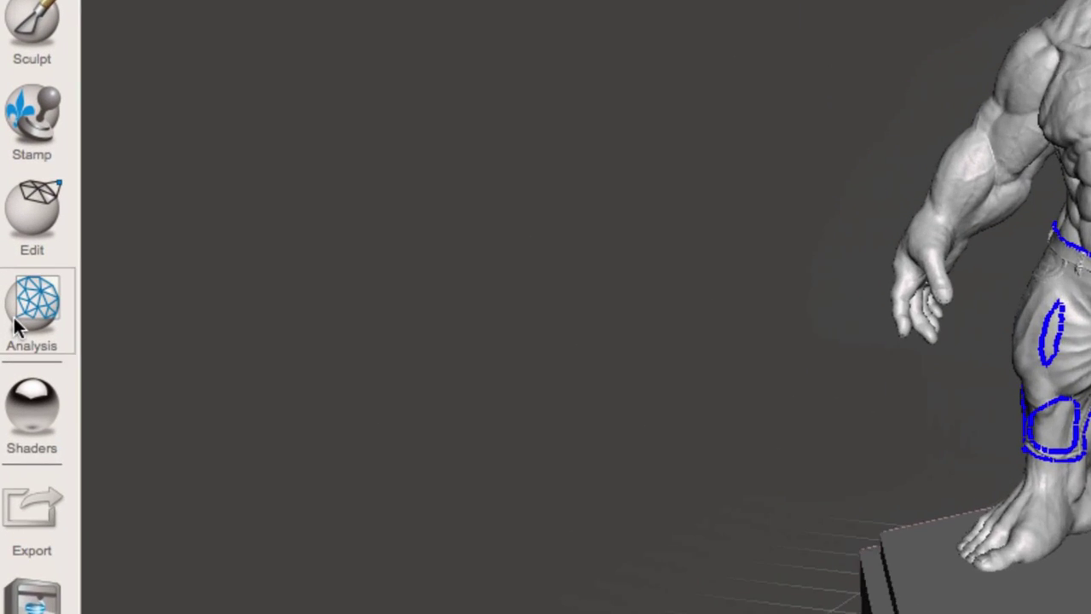
left_click(31, 305)
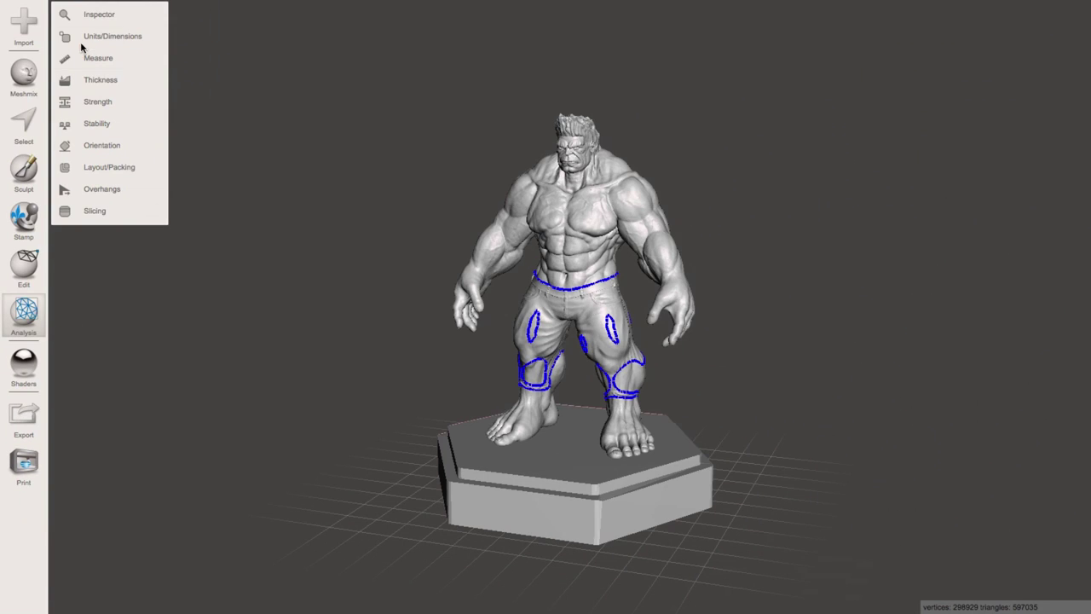
left_click(113, 17)
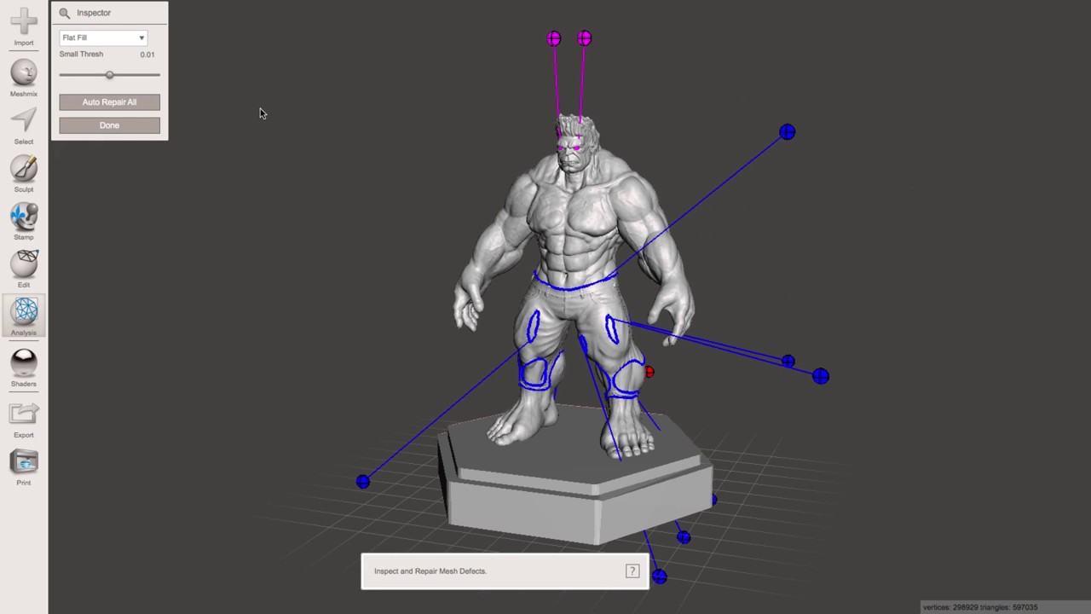
right_click_drag(361, 141, 383, 138)
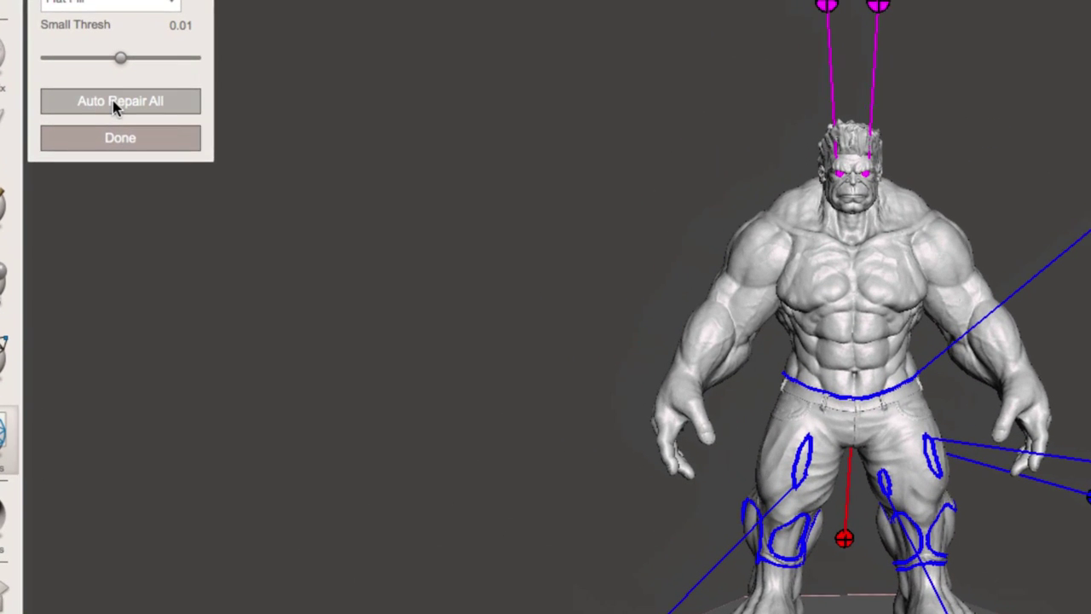
left_click(109, 105)
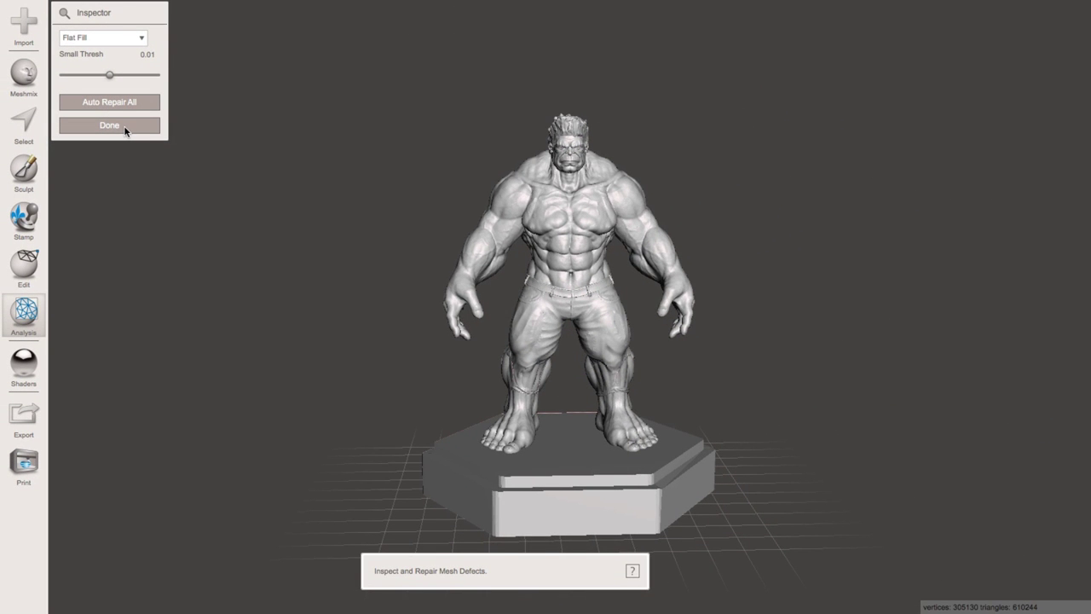
left_click(124, 127)
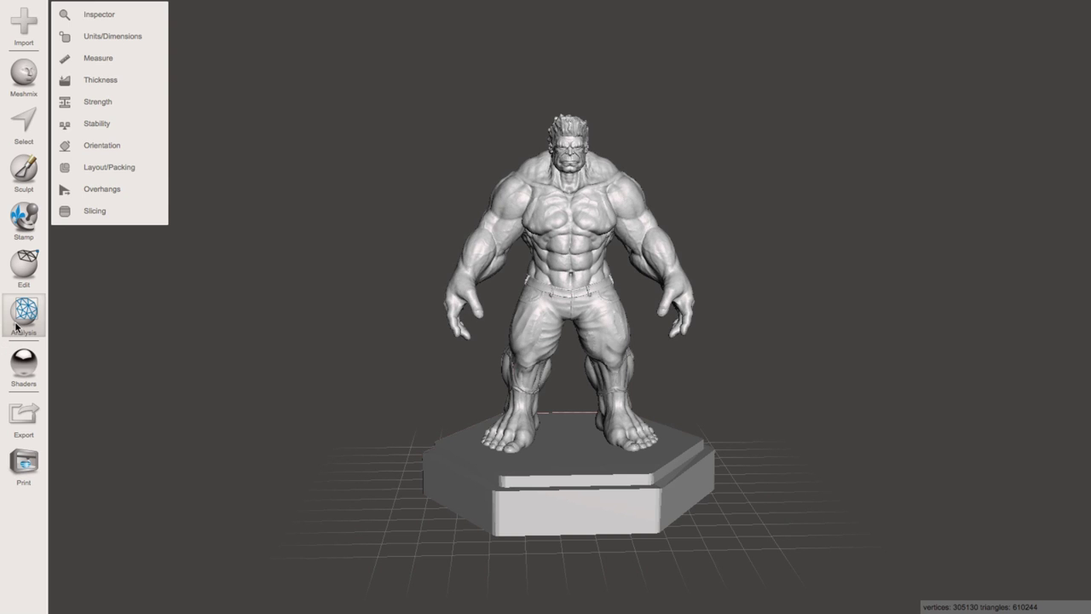
left_click(124, 331)
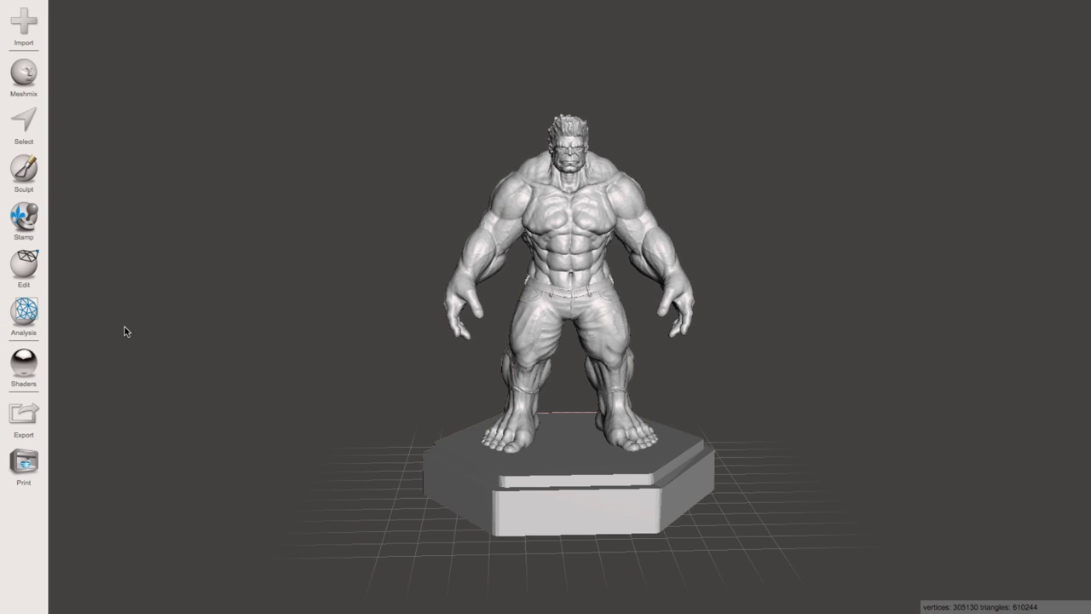